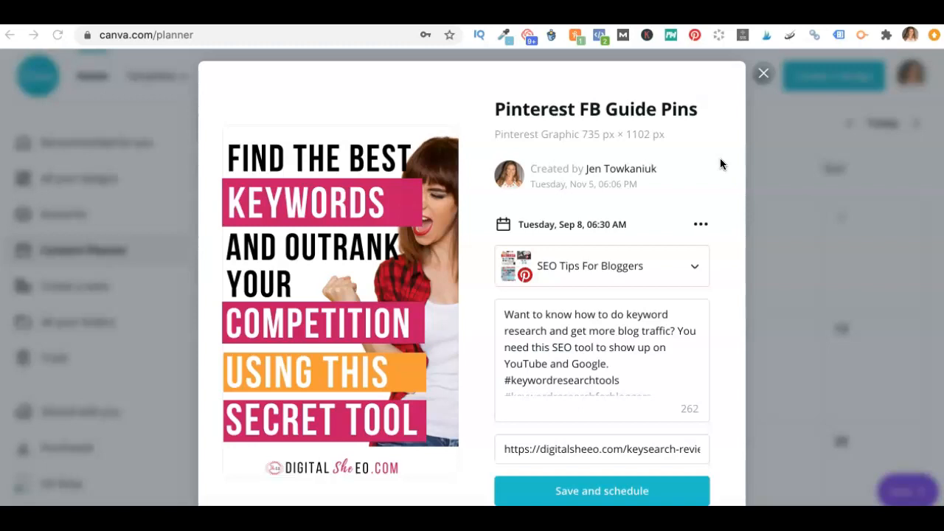
Step: Review the scheduled keyword-research pin's destination choices, description with hashtags and link, and close its details
scroll(715, 160, down, 1)
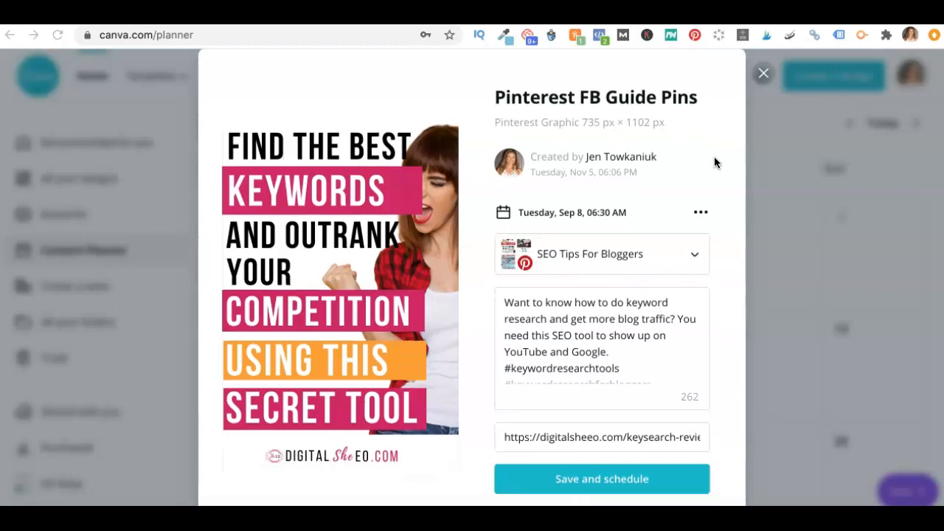
scroll(713, 162, up, 1)
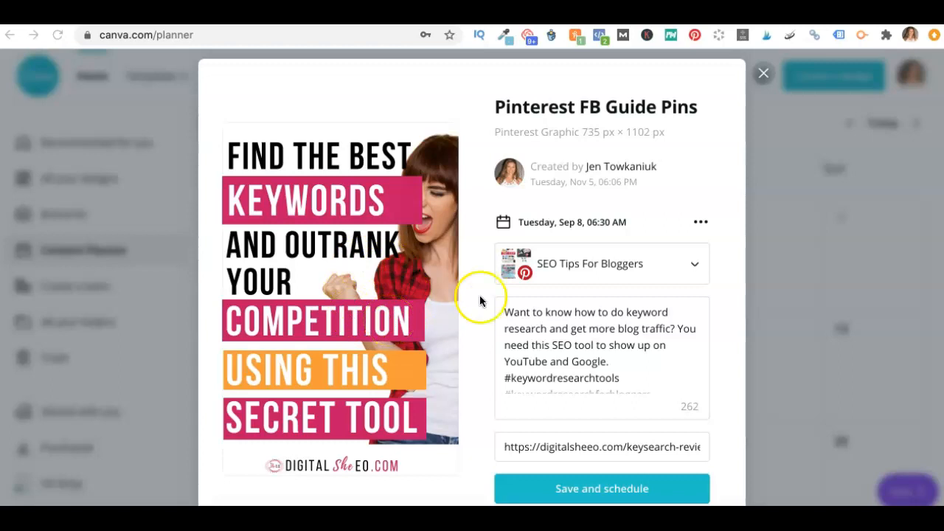
click(695, 263)
click(697, 264)
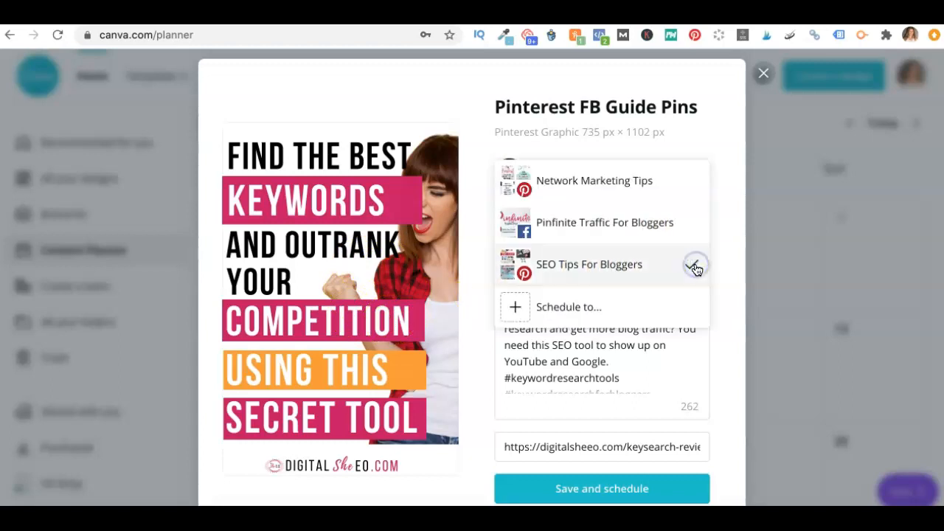
click(722, 237)
click(643, 312)
scroll(634, 313, down, 2)
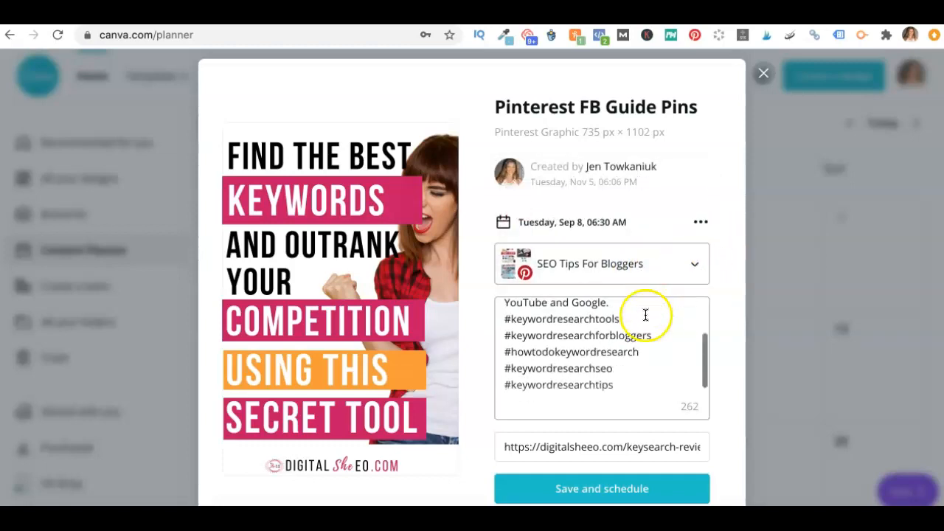
scroll(628, 315, up, 3)
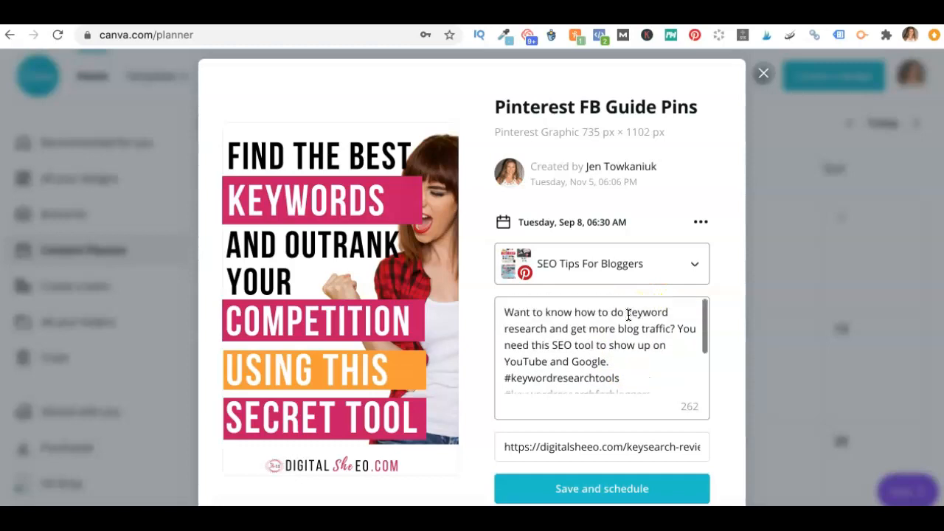
scroll(628, 315, down, 2)
scroll(628, 315, down, 2)
click(584, 437)
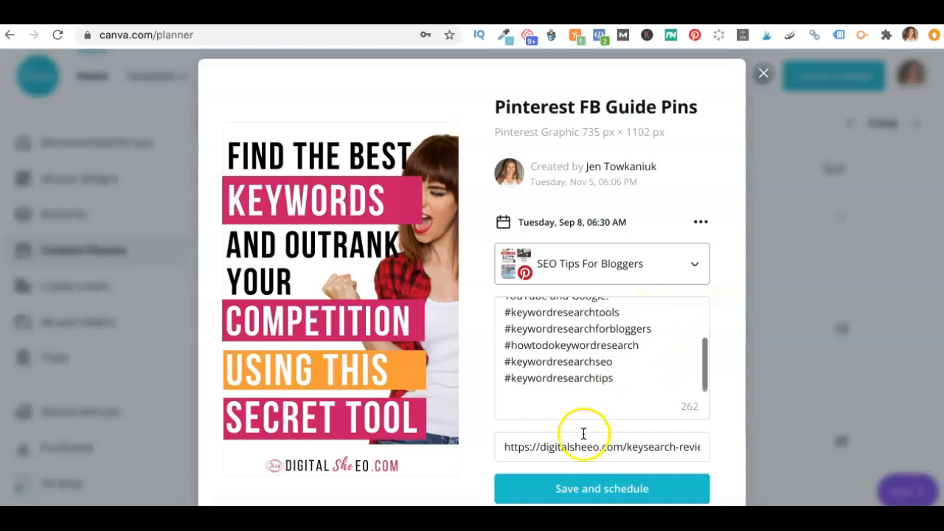
scroll(582, 445, down, 1)
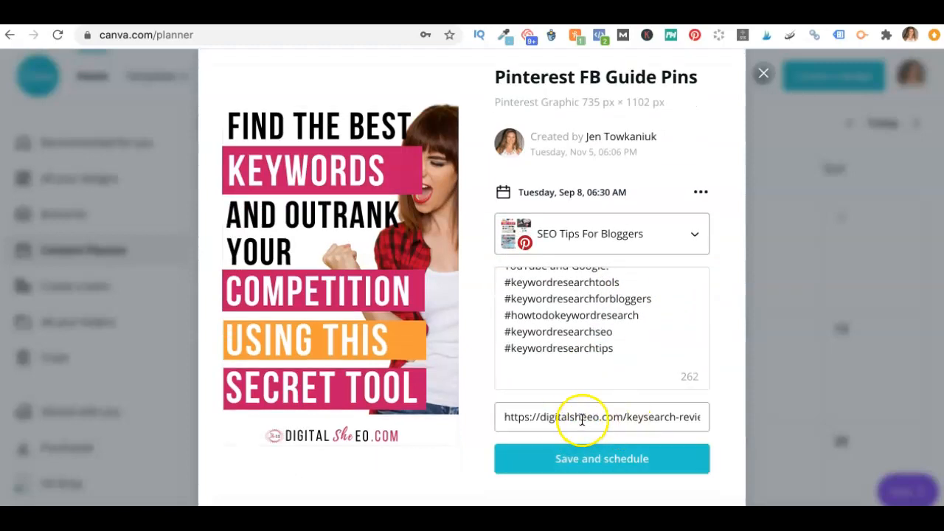
scroll(608, 184, up, 1)
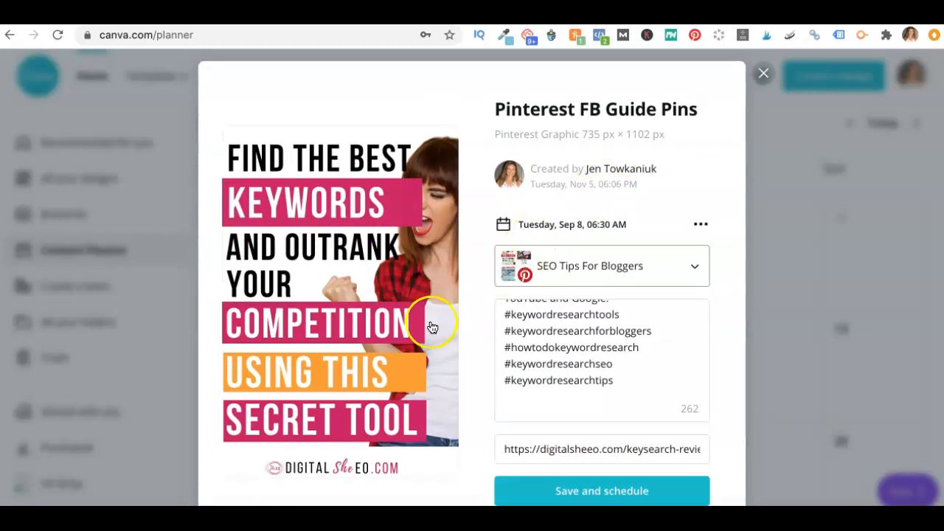
click(763, 74)
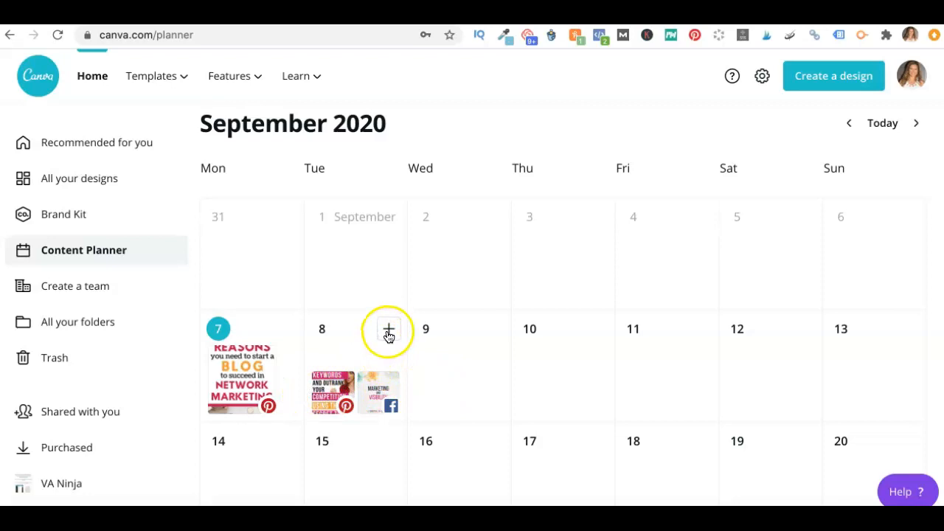
Step: Add the existing design "September Tall Mine" to September 8 in the content planner
click(388, 333)
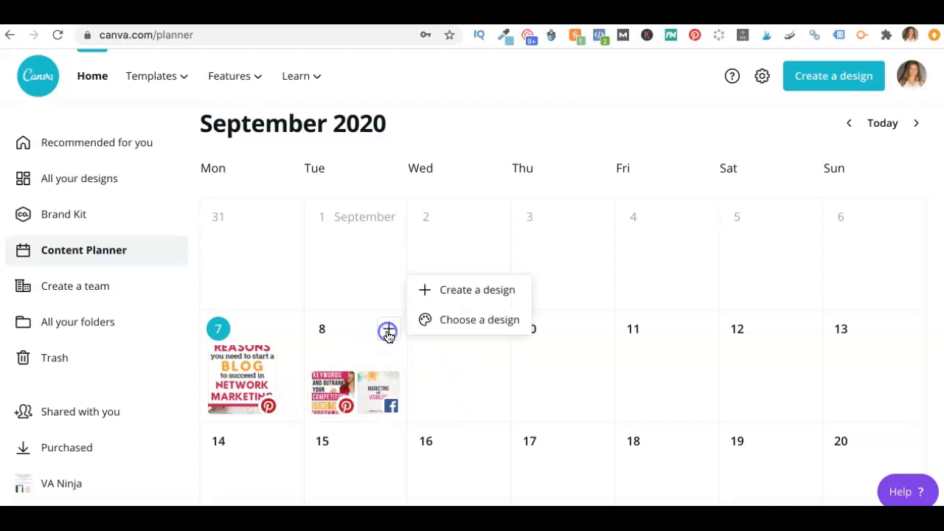
click(472, 320)
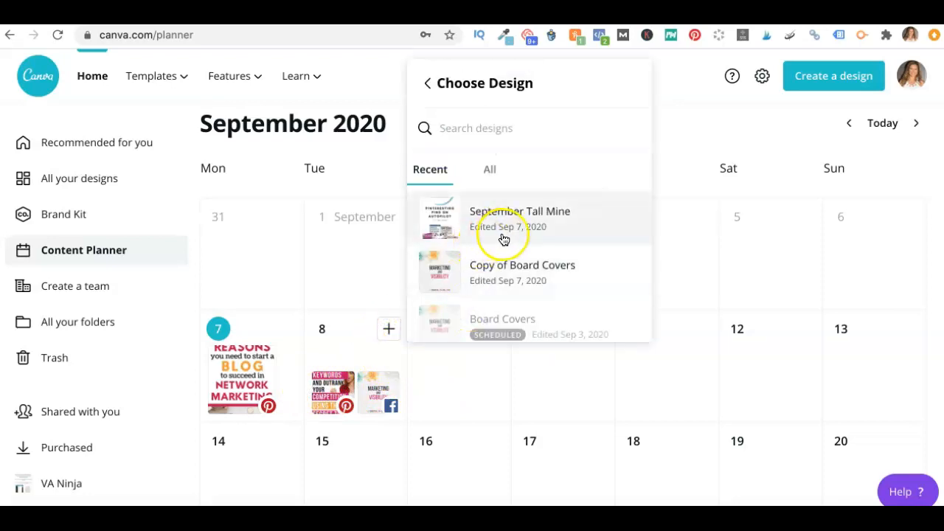
click(502, 239)
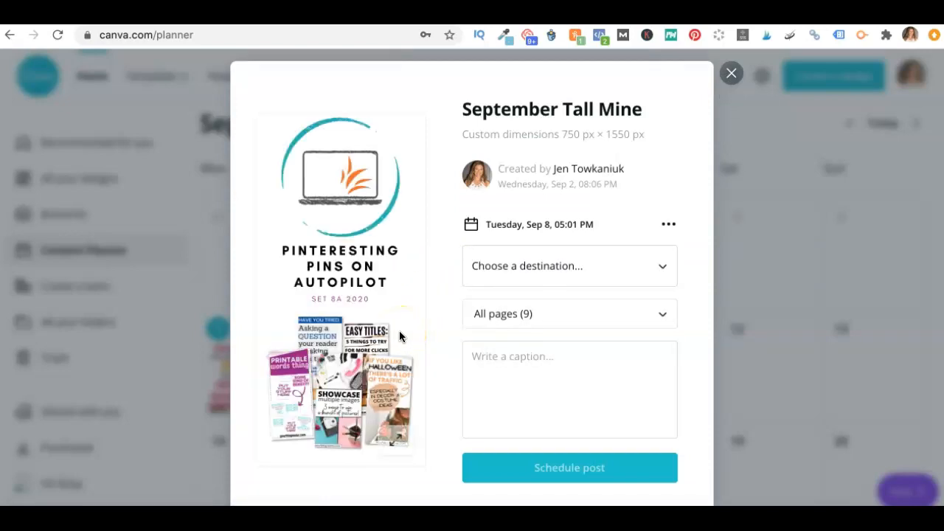
Step: Look through the design's first pages in the preview and check the list of pages that can be scheduled
click(385, 288)
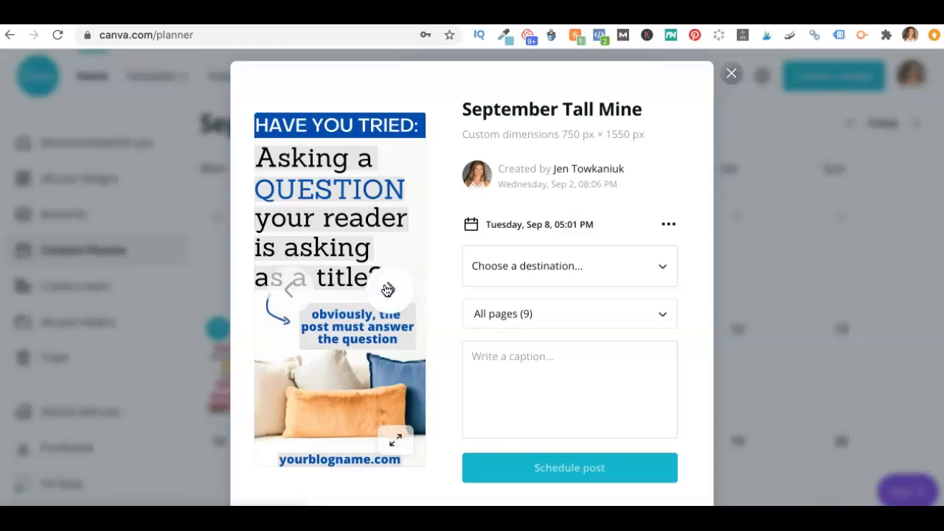
click(387, 289)
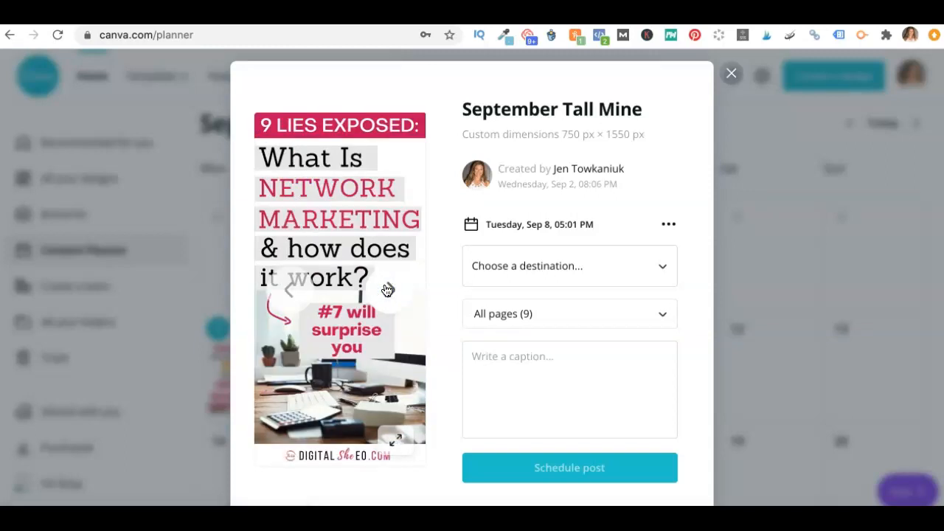
click(379, 448)
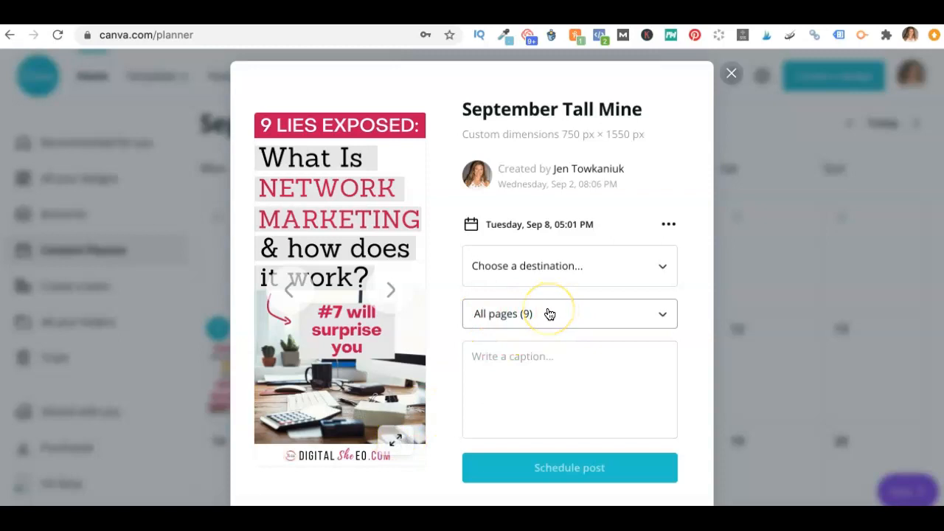
click(661, 323)
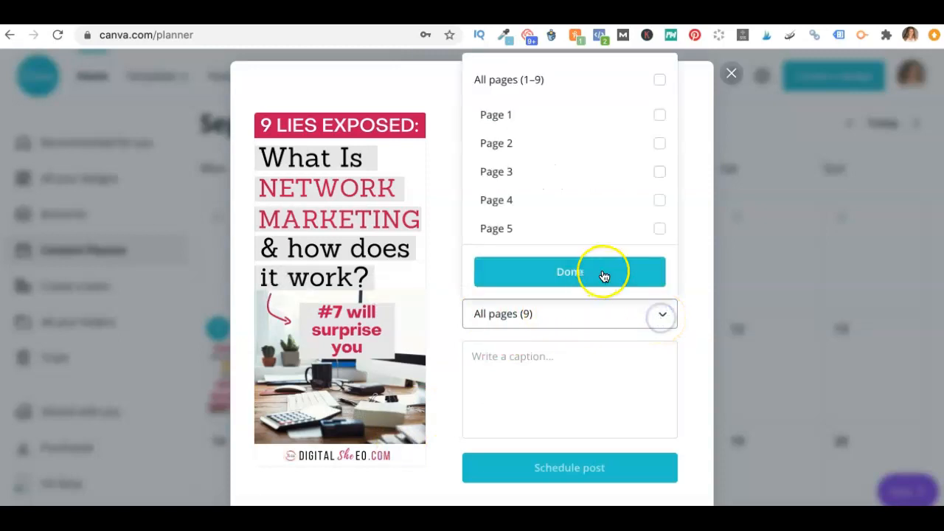
scroll(570, 160, down, 3)
scroll(571, 161, up, 3)
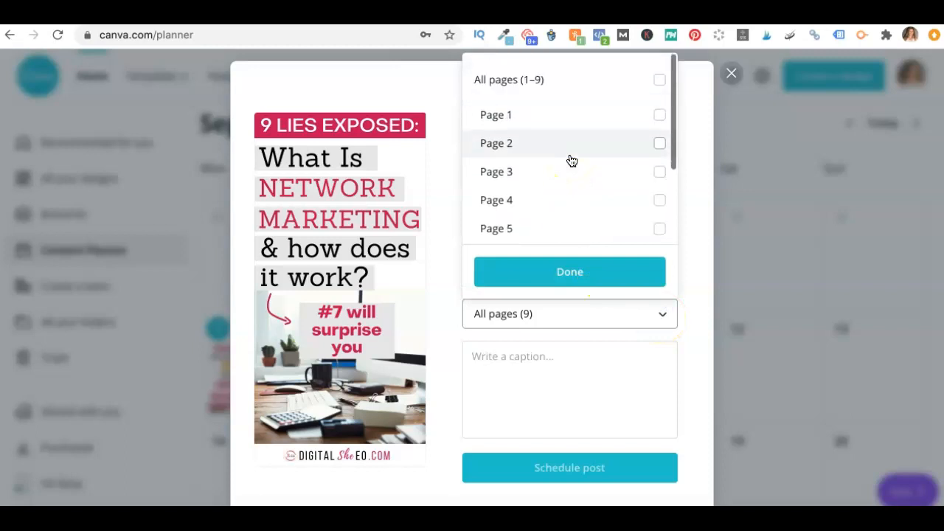
click(566, 270)
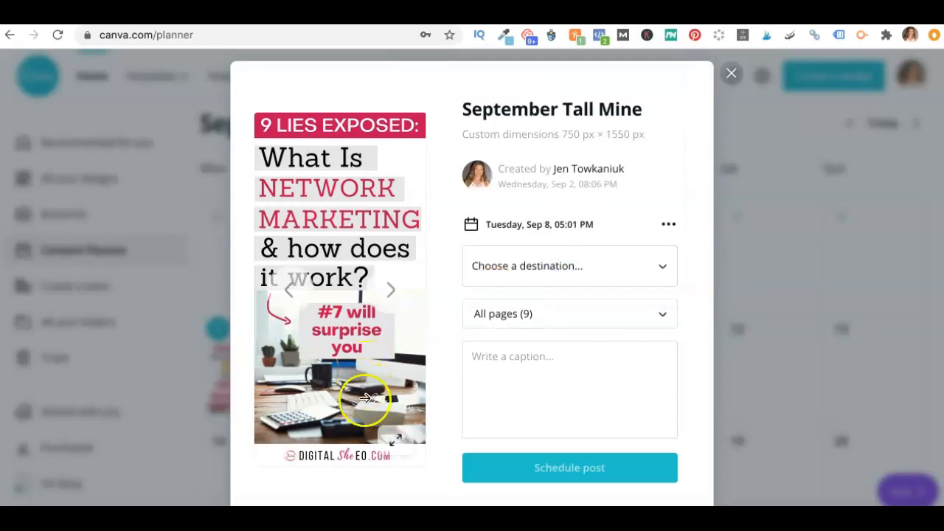
Step: Find the Canva Pro content planner pin among the design's pages, view it full screen and return to the post details
click(390, 290)
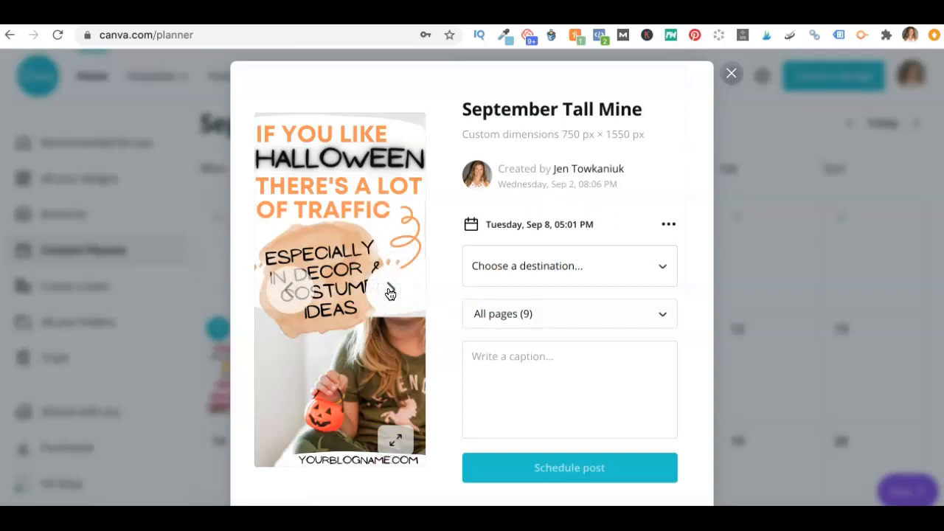
click(390, 291)
click(390, 291)
click(390, 291)
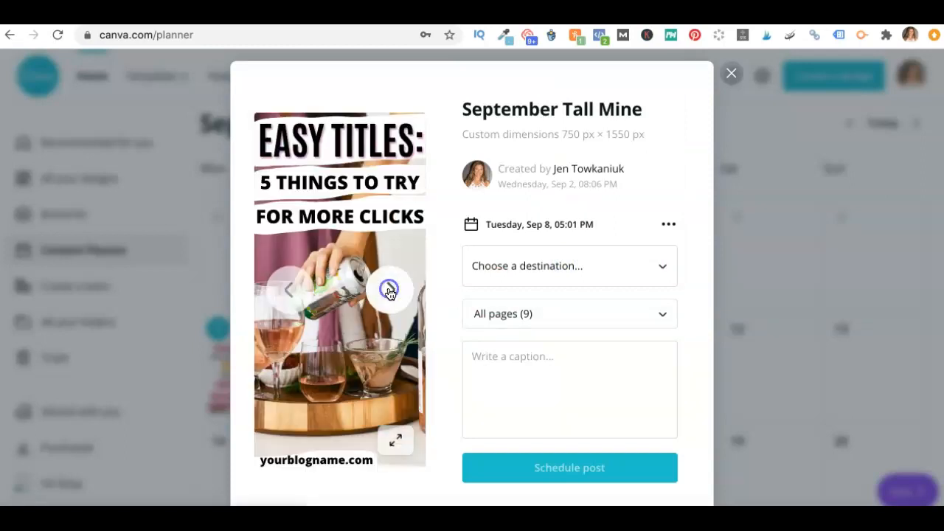
click(390, 291)
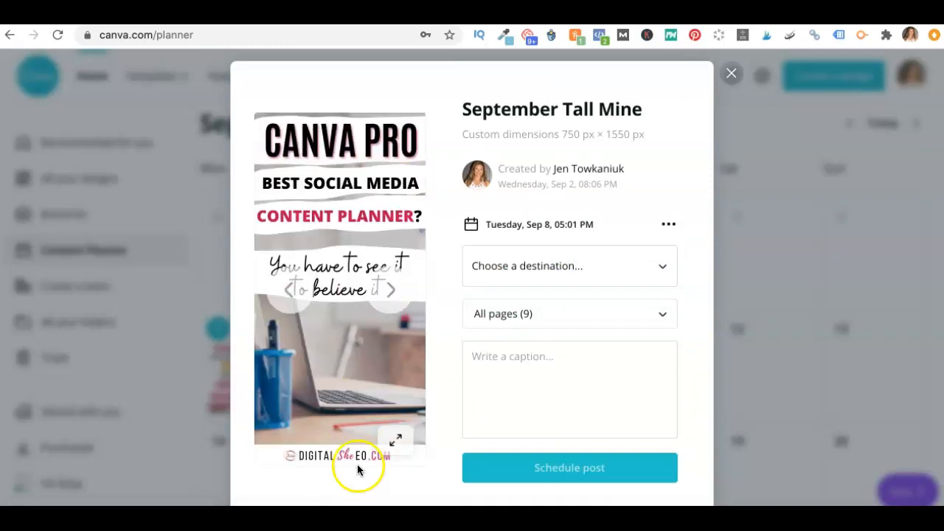
click(395, 442)
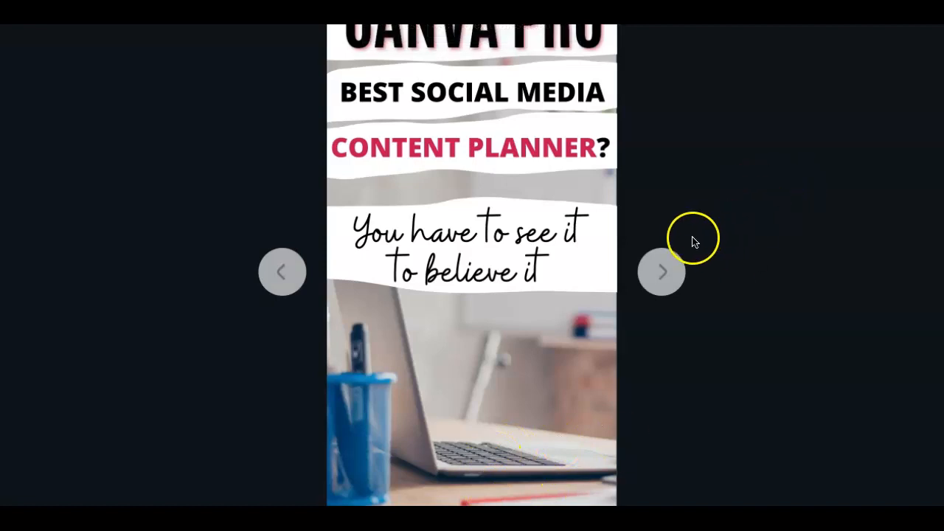
key(Escape)
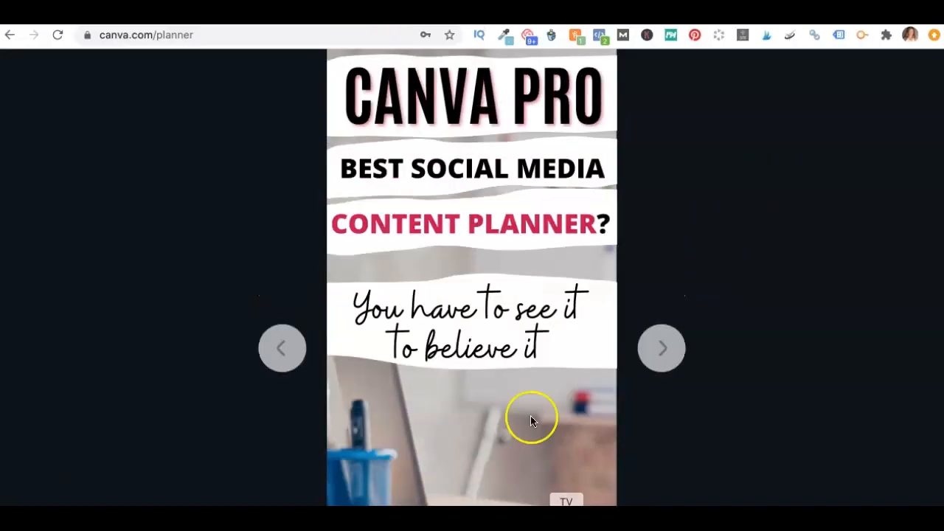
key(Escape)
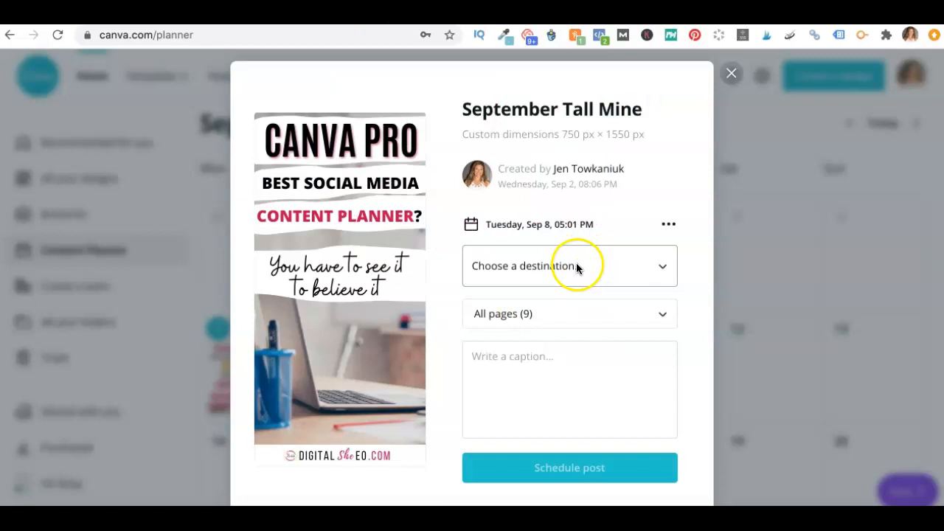
Step: Limit the scheduled post to page 8 of the design
click(660, 324)
scroll(599, 155, down, 3)
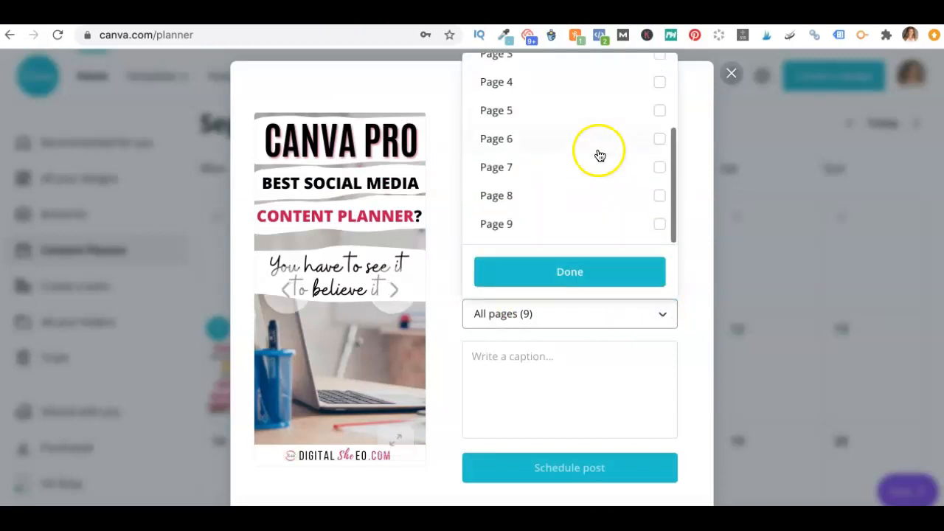
click(595, 204)
click(596, 278)
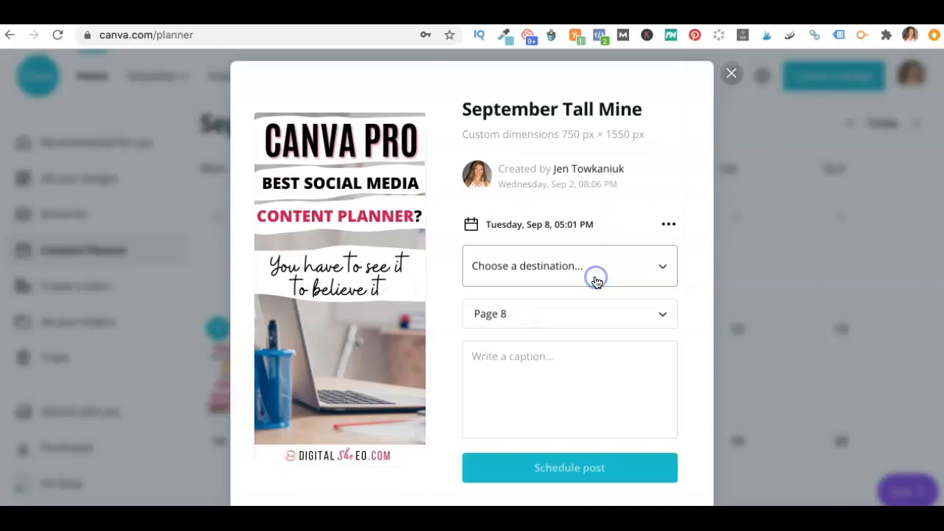
Step: Set the post's destination to Pinterest, choosing the graphic design ideas and tutorials board
click(659, 270)
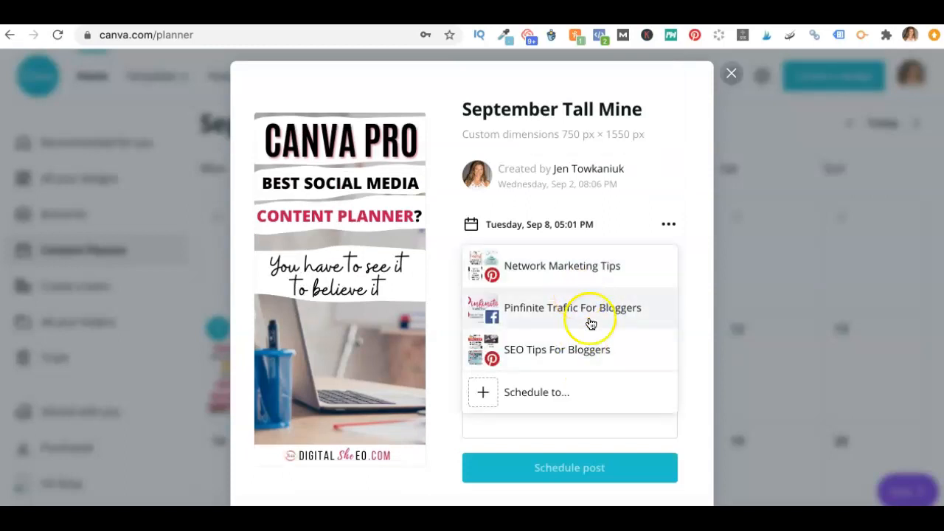
click(522, 391)
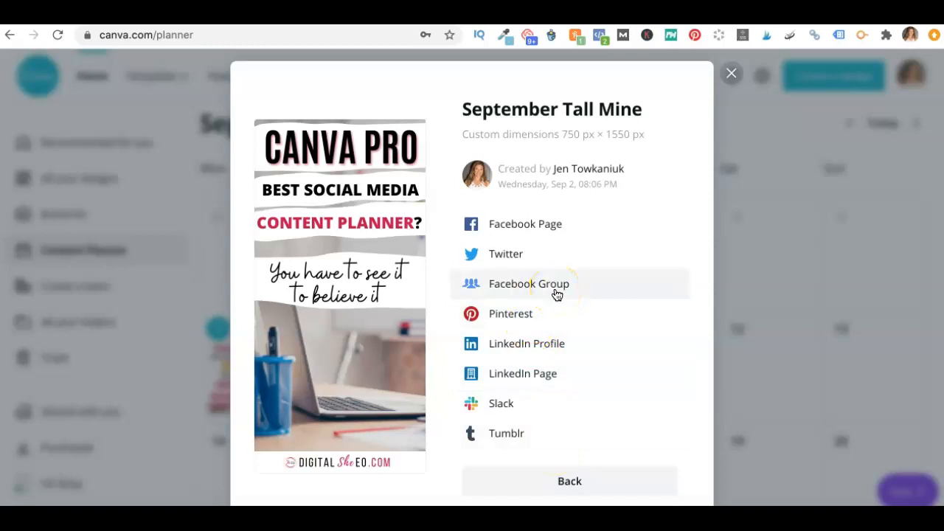
click(511, 313)
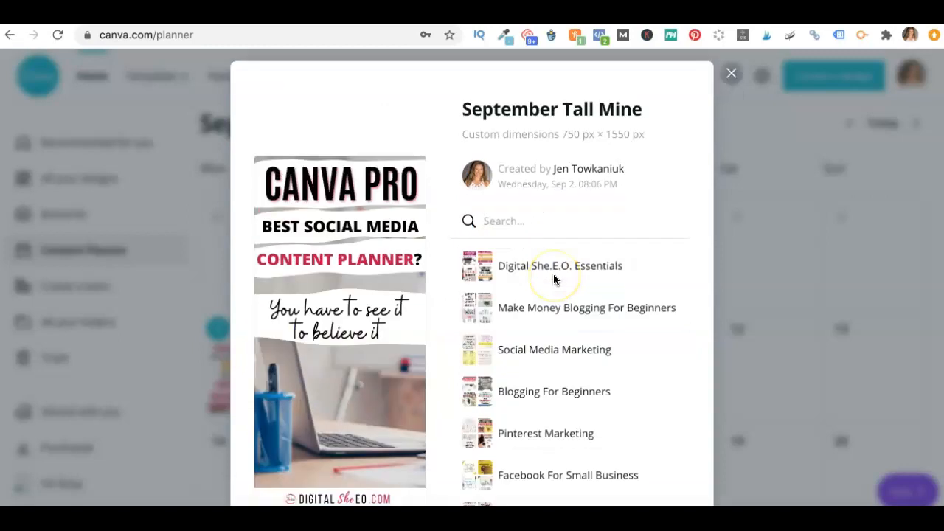
scroll(553, 280, down, 2)
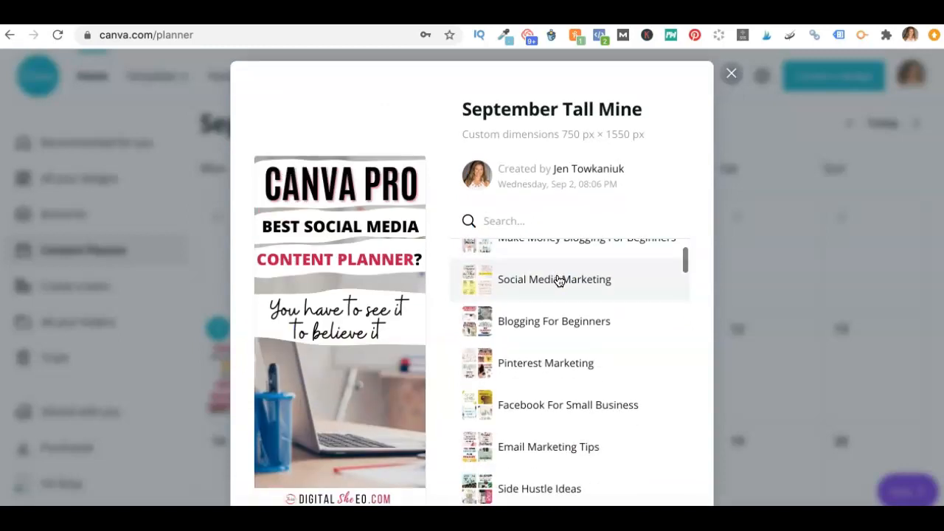
scroll(558, 281, down, 4)
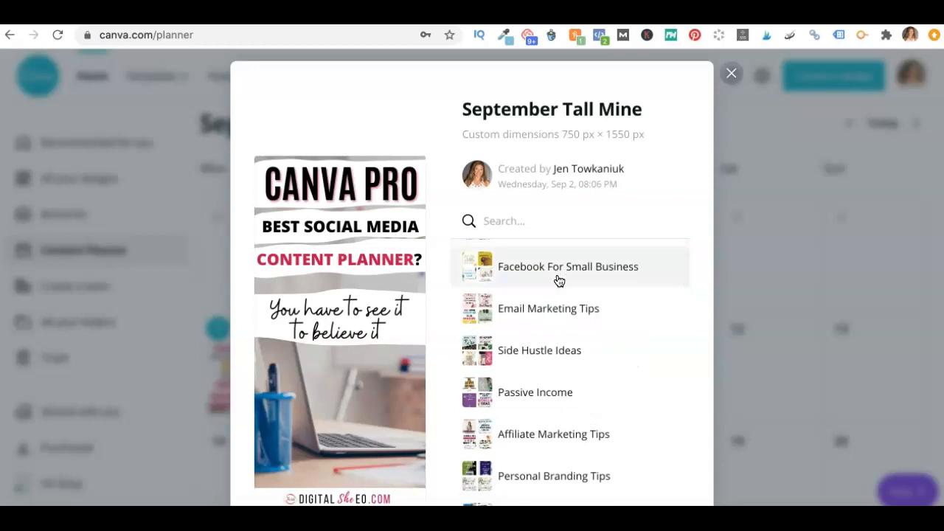
scroll(558, 280, down, 7)
click(558, 277)
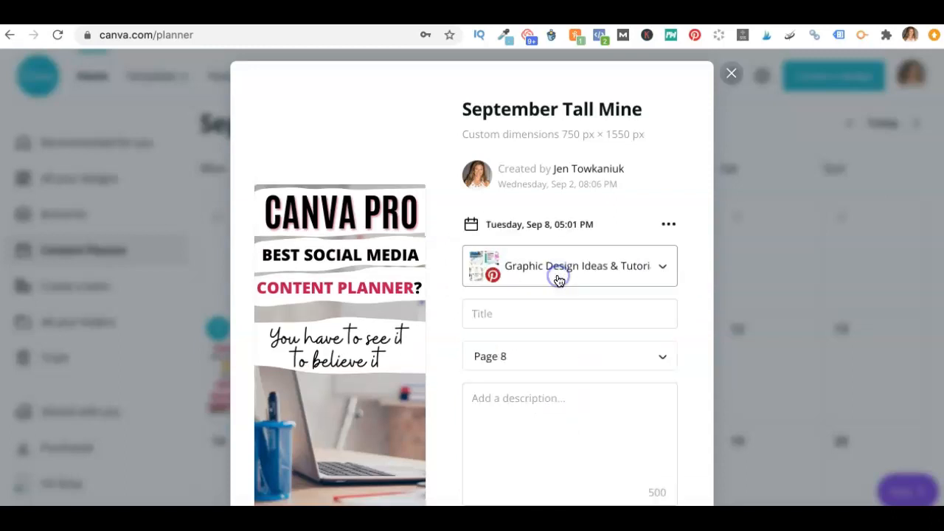
Step: Enter "Canva Pro" as the pin's title
click(533, 321)
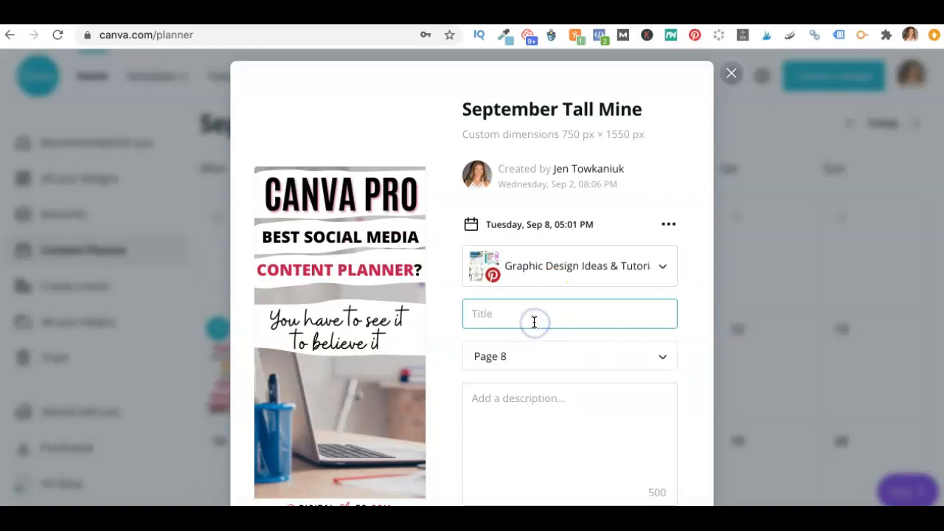
text(Canva)
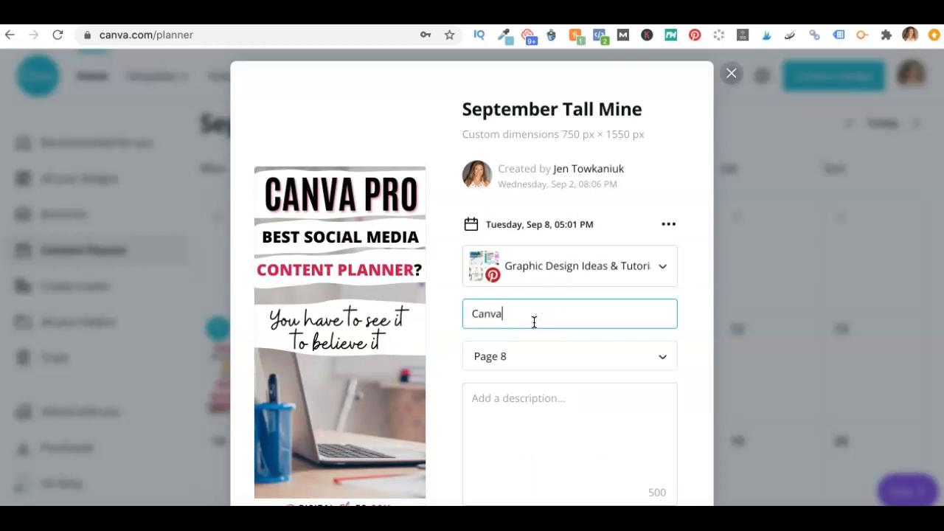
text( Pro)
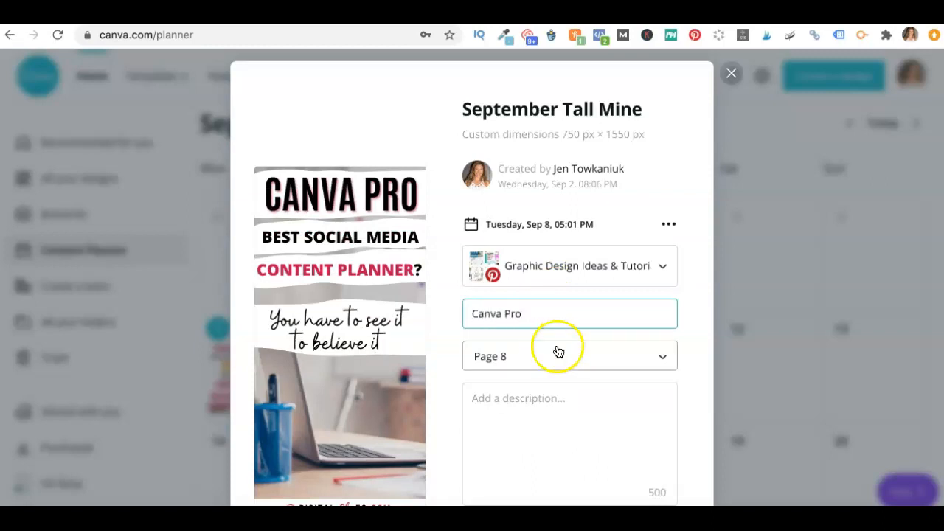
Step: Enter the placeholder text "desockrigig" as the pin's description
click(536, 396)
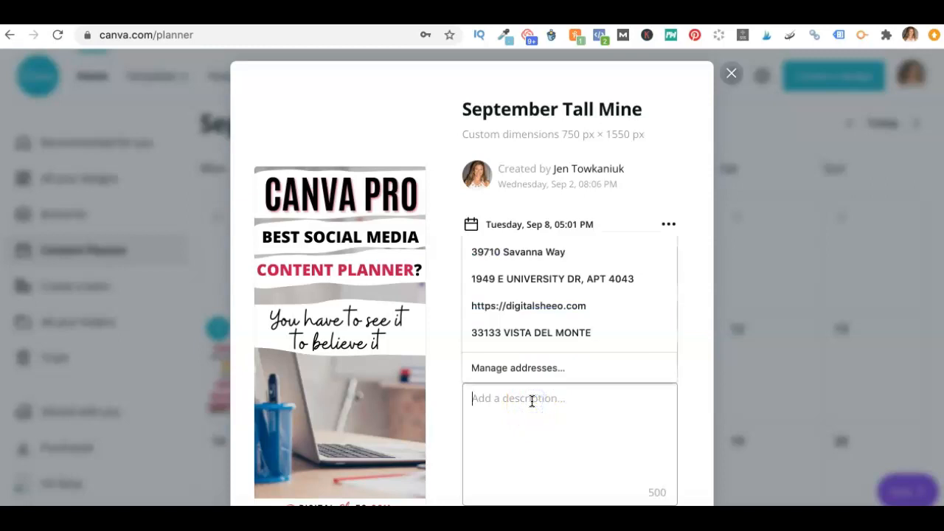
text(desockrigig)
click(687, 359)
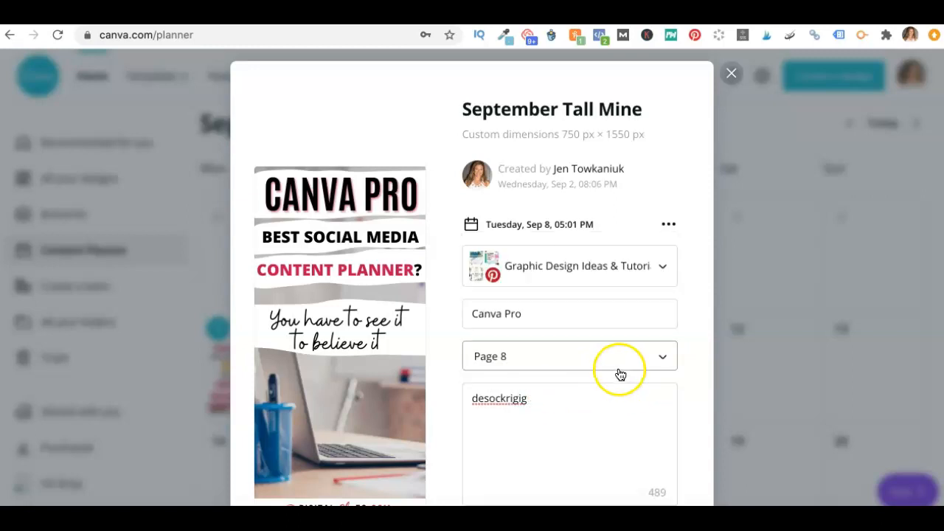
Step: Schedule the Pinterest post for Tuesday, Sep 8, 05:01 PM with the destination website left blank, and return to the planner calendar
scroll(619, 373, down, 3)
click(533, 424)
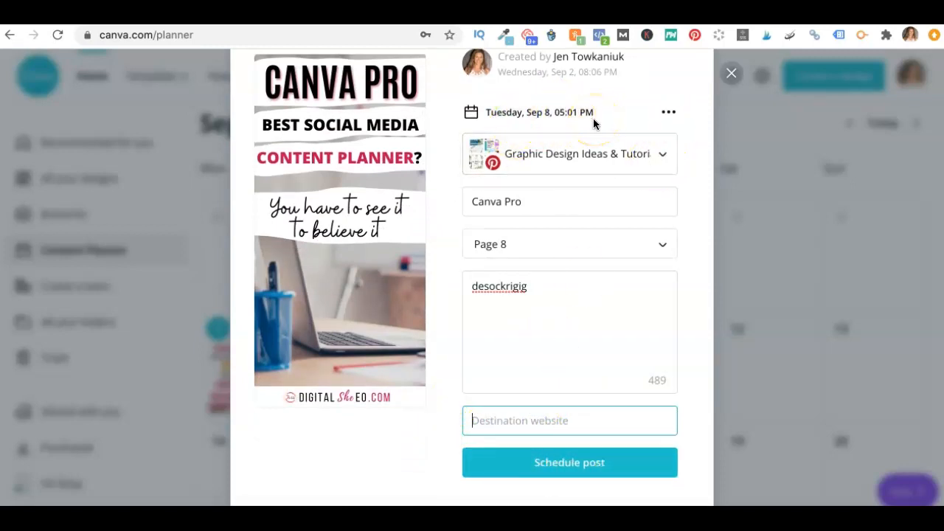
click(564, 471)
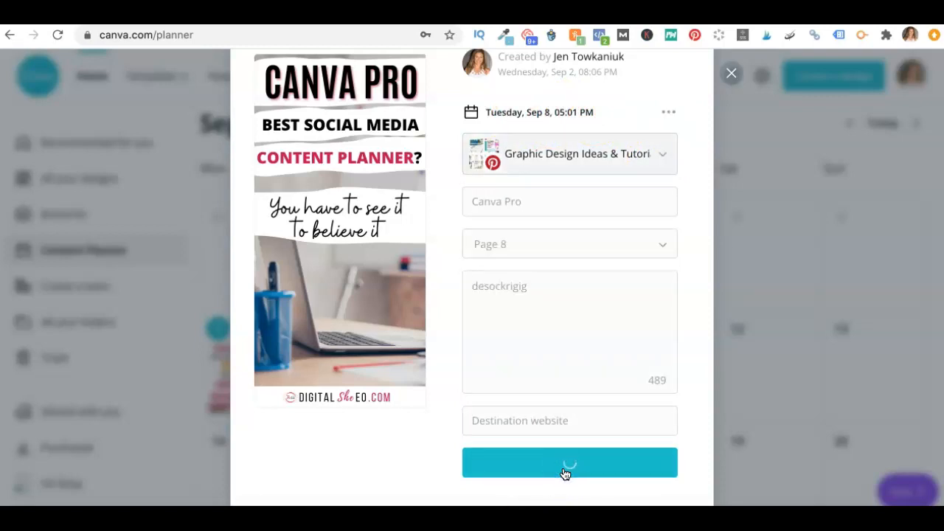
click(558, 464)
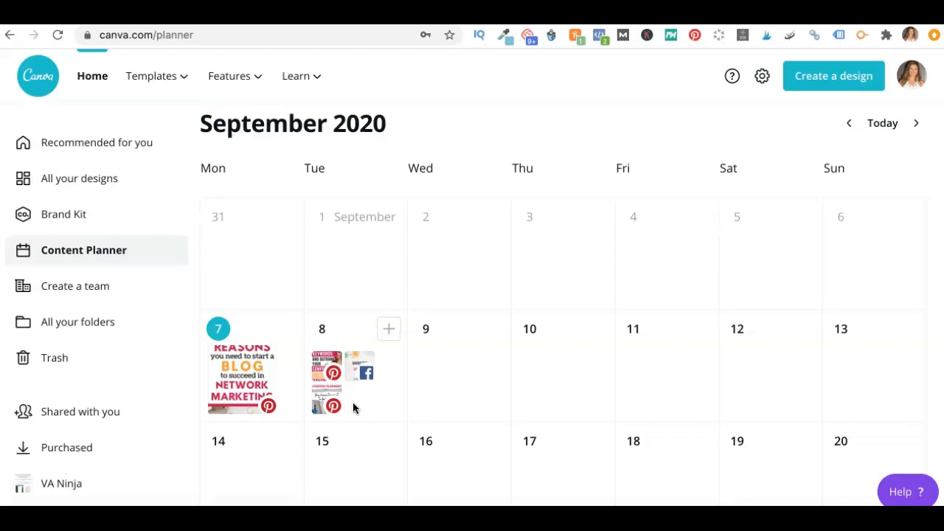
click(441, 400)
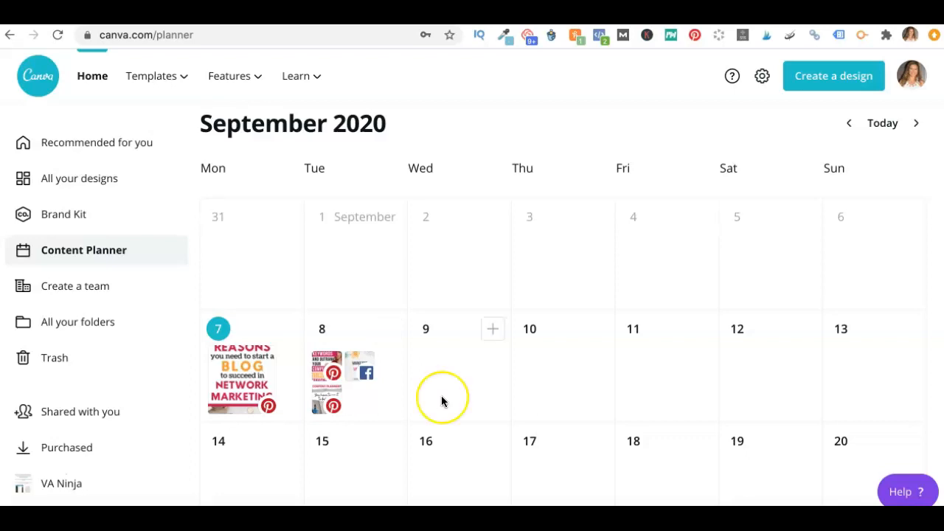